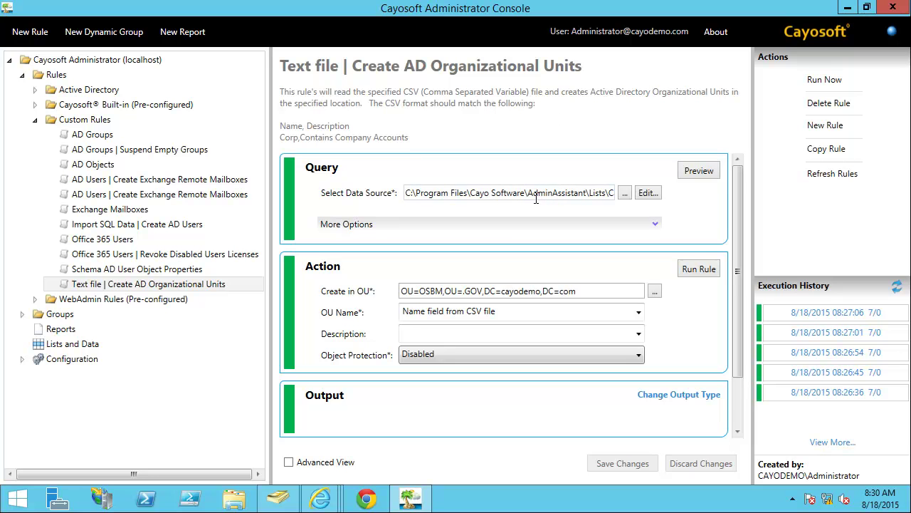
# Switch to Active Directory Users and Computers and compare the contents of the Wildlife and AGR OUs under .GOV
pyautogui.click(279, 498)
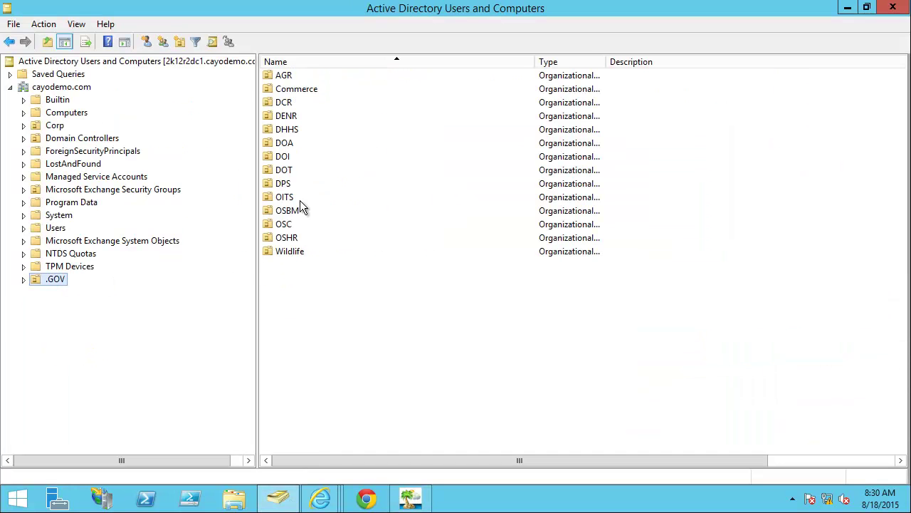
pyautogui.doubleClick(290, 251)
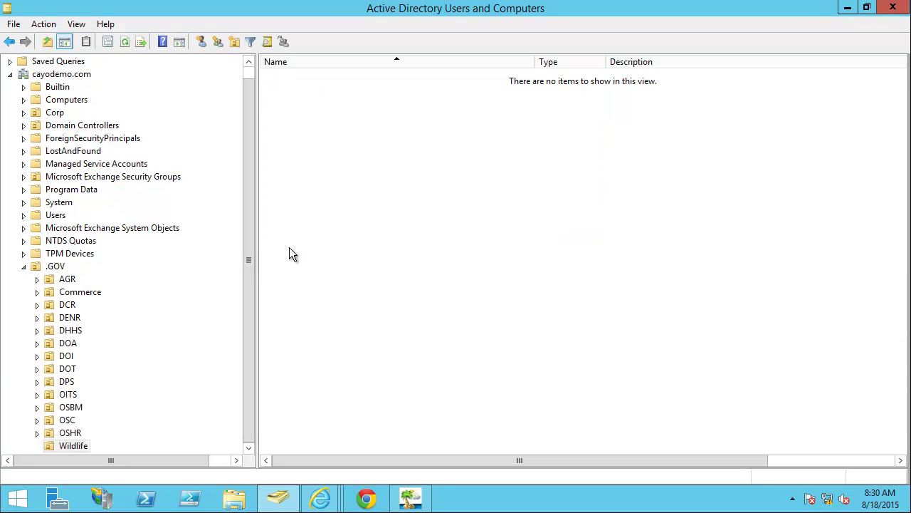
pyautogui.scroll(-5, 173, 315)
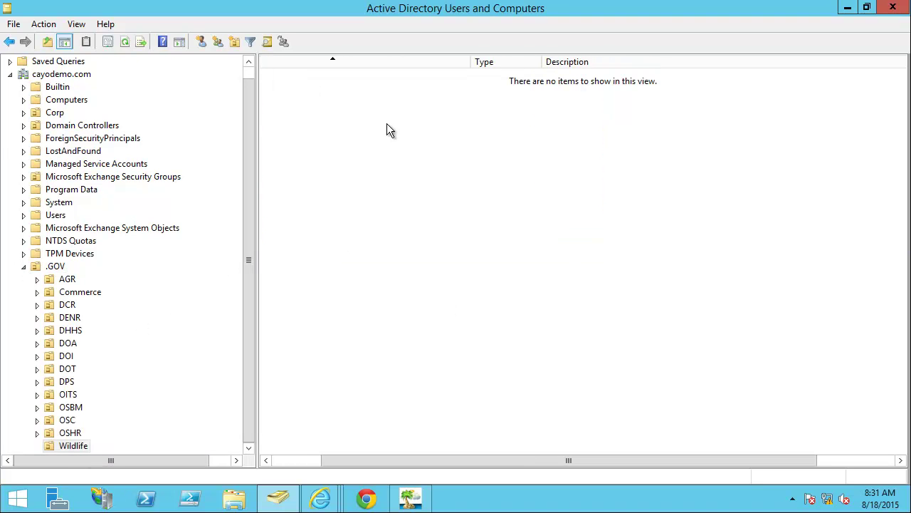
pyautogui.click(68, 280)
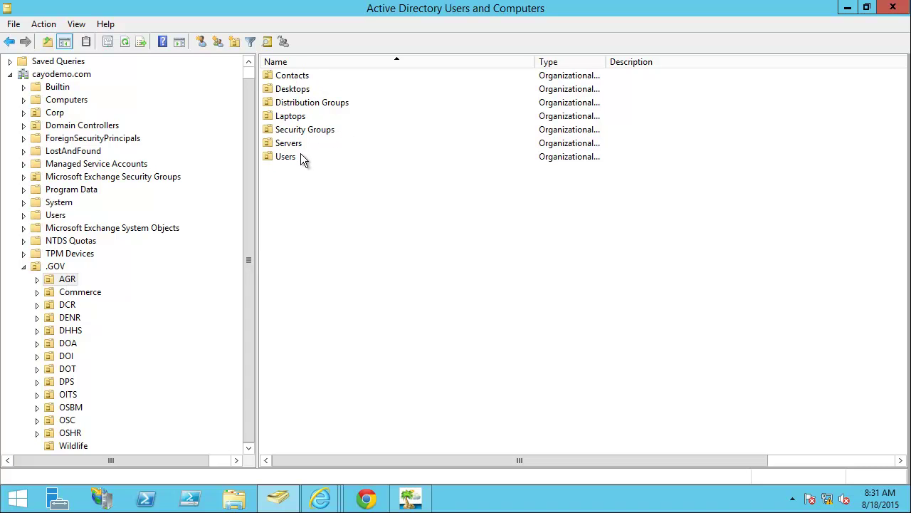
pyautogui.click(847, 9)
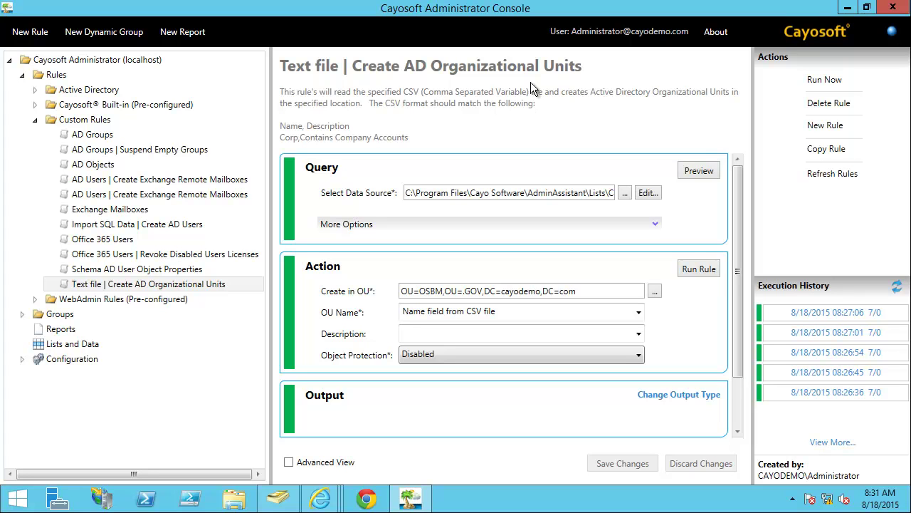
# Review the OU names in the CSV data source of the Create AD Organizational Units rule
pyautogui.click(647, 192)
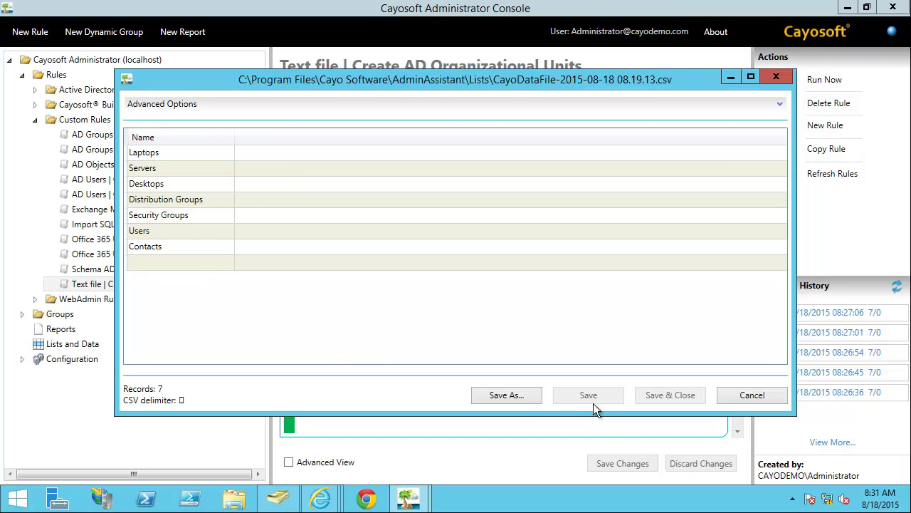
pyautogui.click(752, 395)
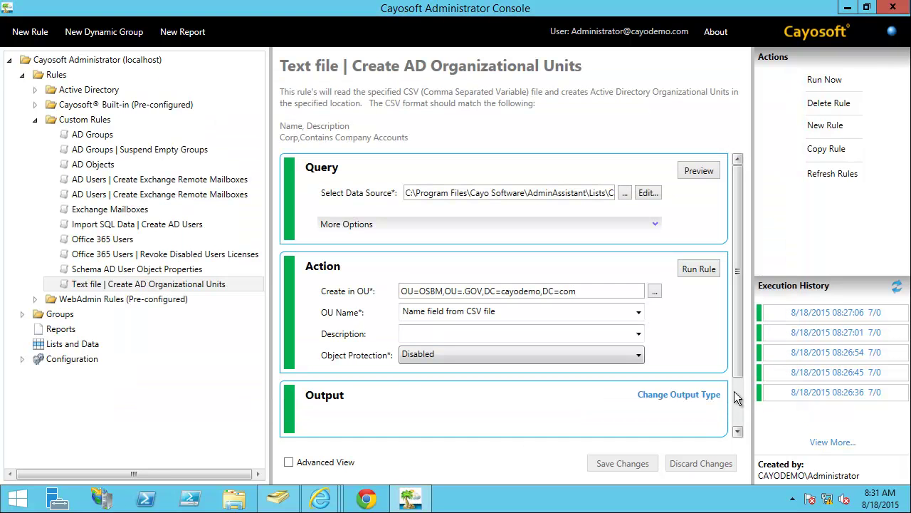
# Look at the OITS sub-OUs for reference and confirm OSBM under .GOV as the container for the new OUs
pyautogui.click(655, 292)
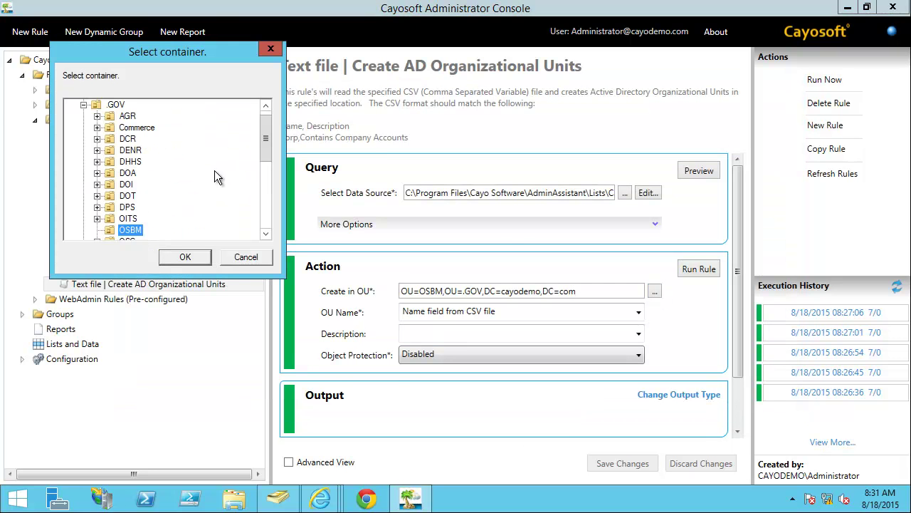
pyautogui.scroll(-2, 217, 176)
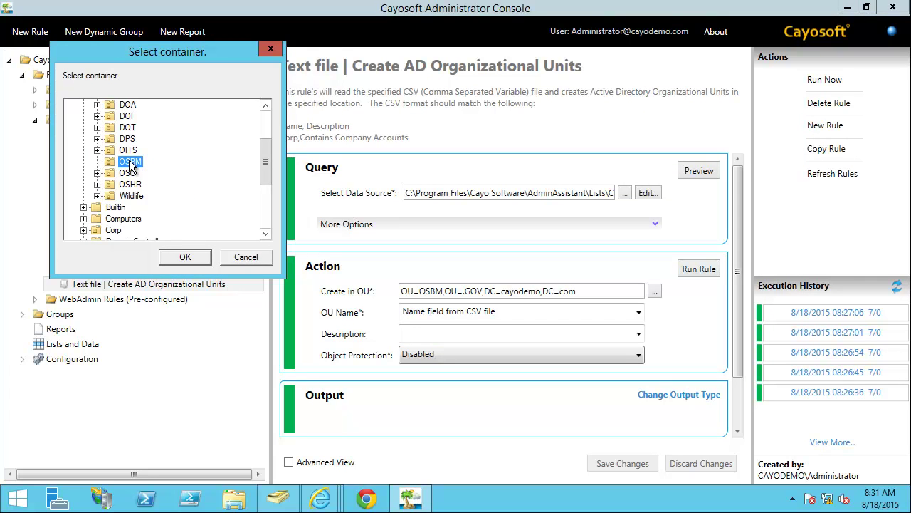
pyautogui.click(97, 151)
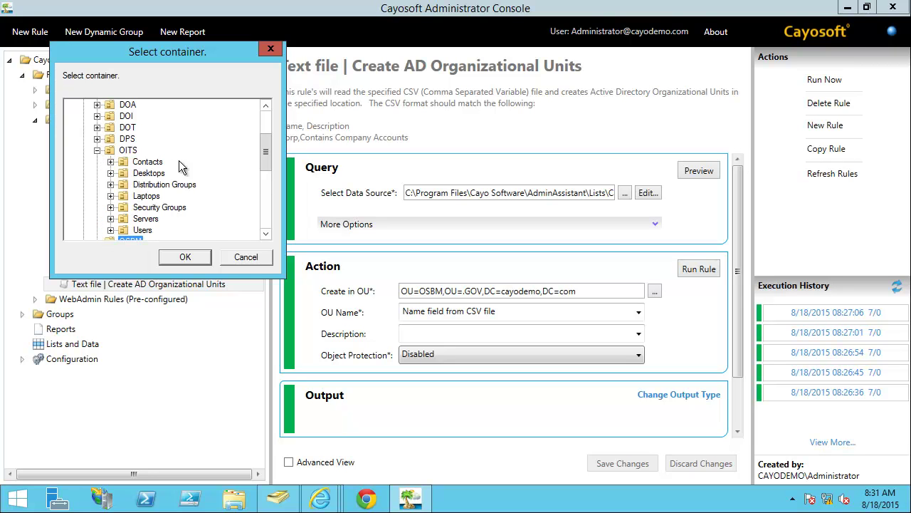
pyautogui.scroll(-2, 170, 164)
pyautogui.scroll(1, 153, 143)
pyautogui.scroll(-2, 132, 178)
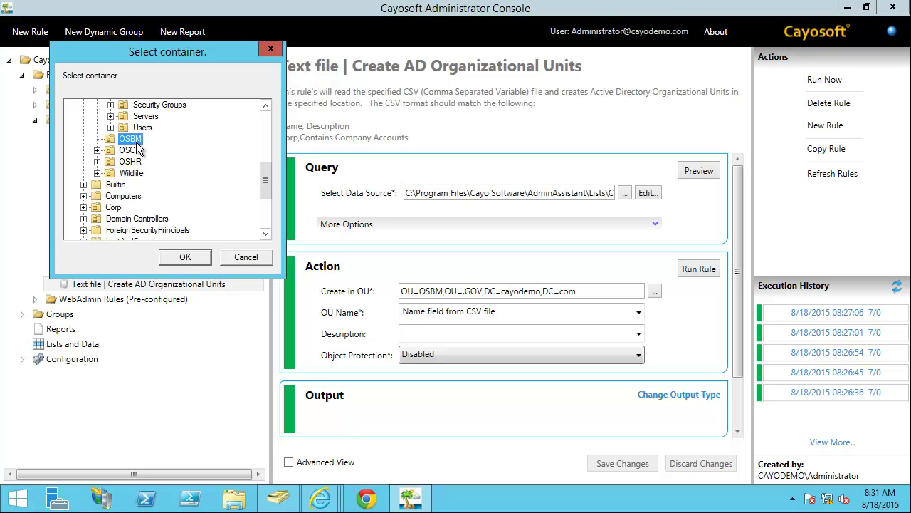
pyautogui.click(189, 258)
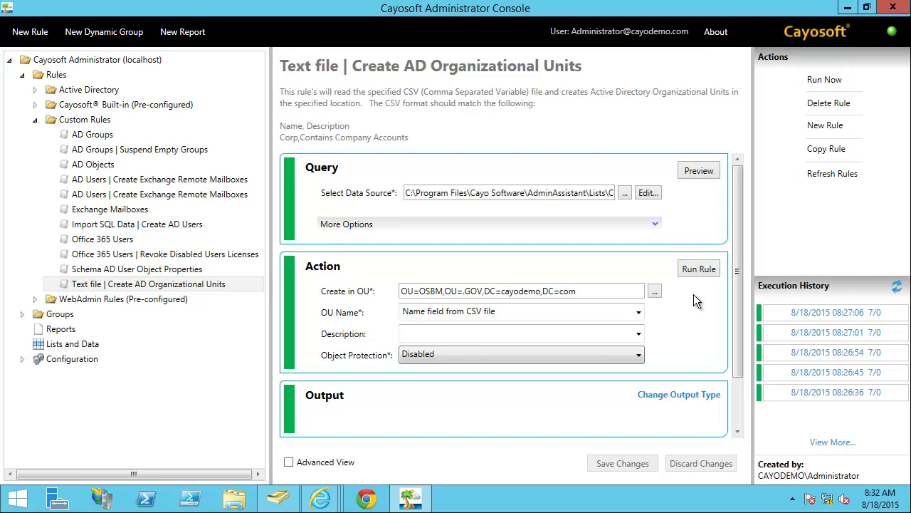
# Run the rule to create the listed OUs in OSBM and refresh the execution history
pyautogui.click(699, 271)
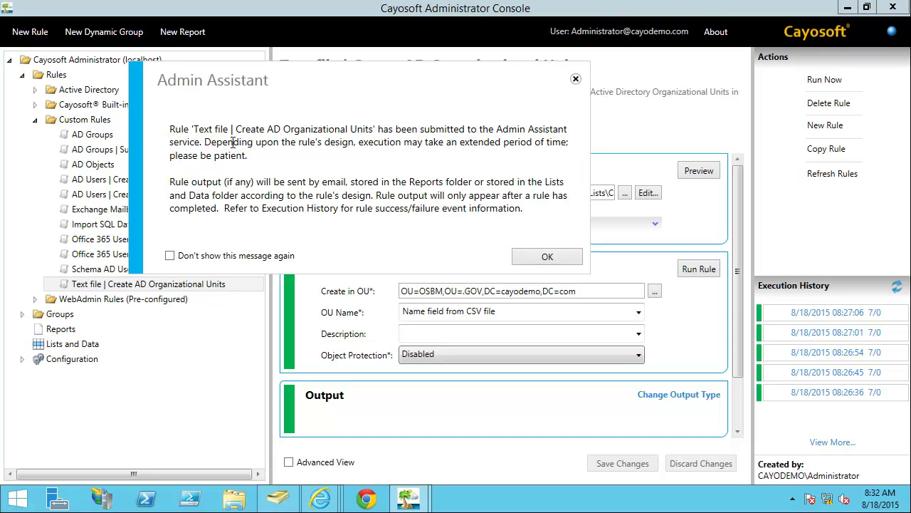
pyautogui.click(548, 257)
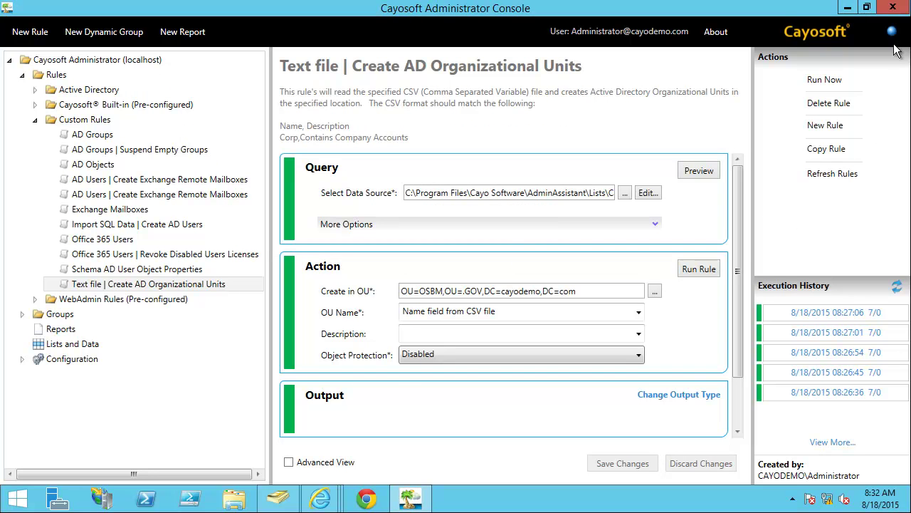
pyautogui.click(898, 287)
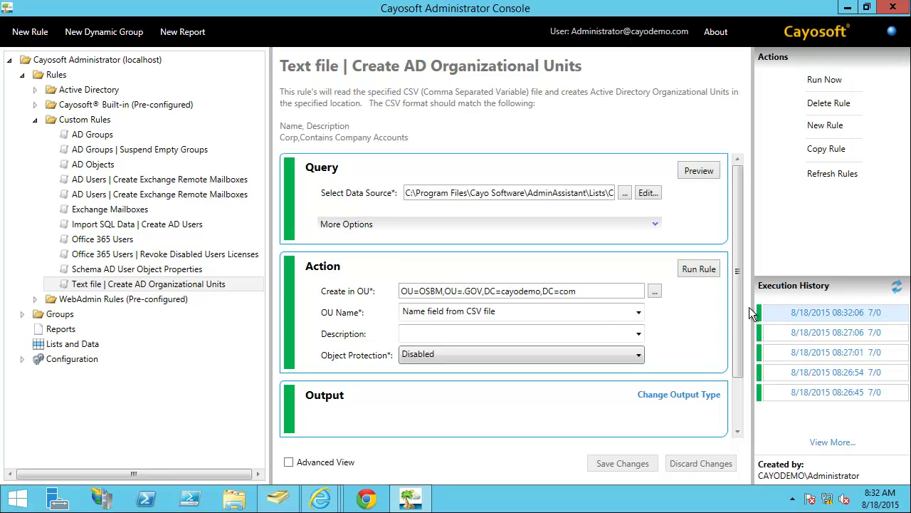
# Set the rule's target container to OSC under .GOV and run the rule
pyautogui.click(654, 291)
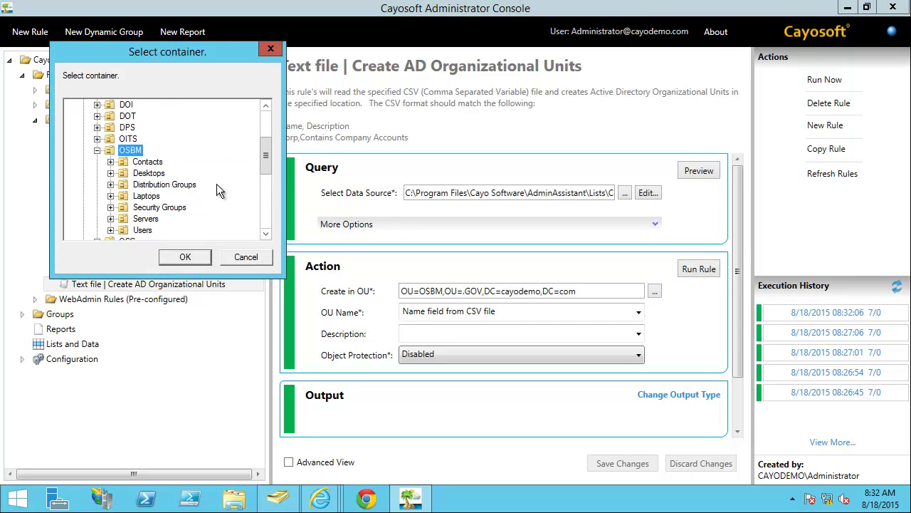
pyautogui.click(98, 150)
pyautogui.click(127, 162)
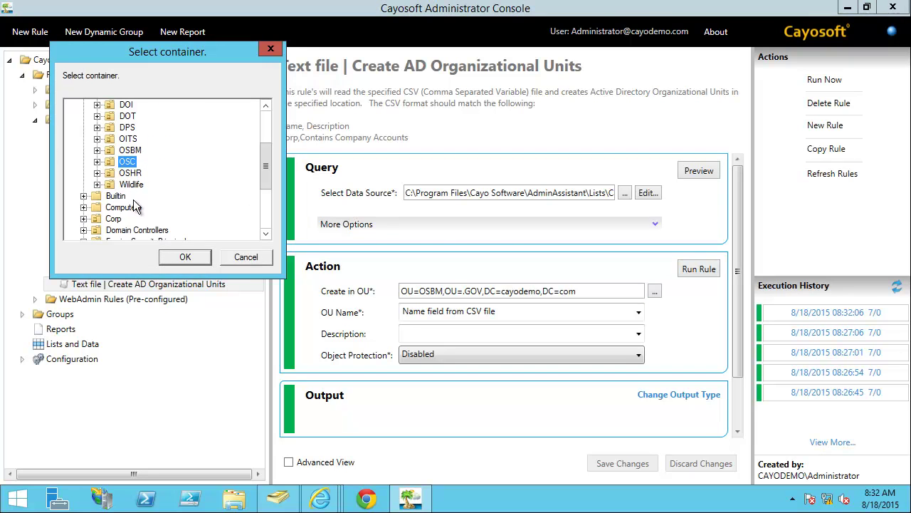
pyautogui.click(184, 257)
pyautogui.click(699, 270)
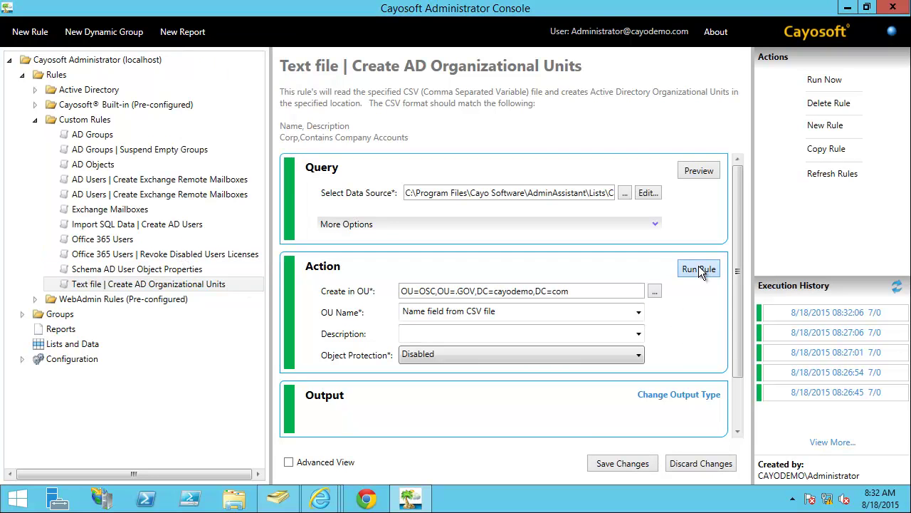
pyautogui.click(542, 258)
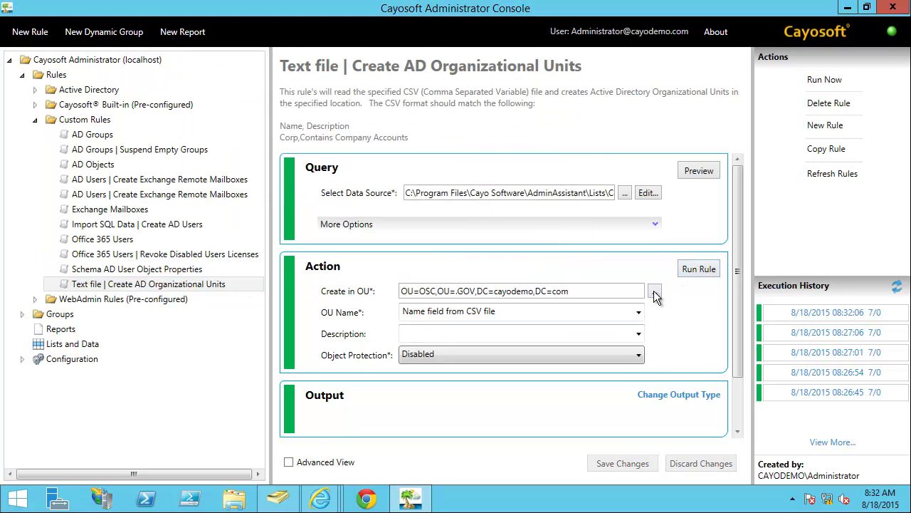
# Change the rule's target container to OSHR under .GOV and run the rule again
pyautogui.click(654, 291)
pyautogui.click(97, 151)
pyautogui.click(130, 162)
pyautogui.click(183, 257)
pyautogui.click(698, 271)
pyautogui.click(566, 256)
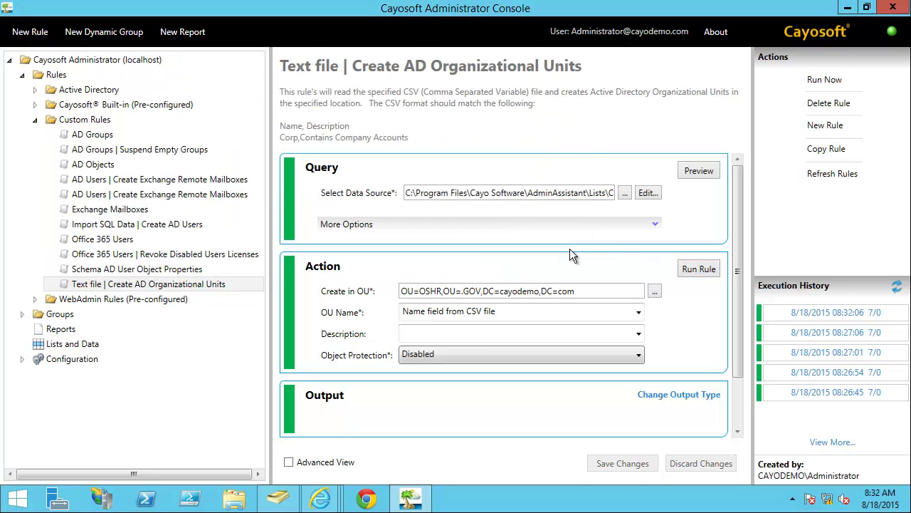
# Point the rule at the Wildlife OU under .GOV and run it to create the listed OUs there
pyautogui.click(655, 291)
pyautogui.scroll(-2, 150, 193)
pyautogui.click(98, 173)
pyautogui.click(131, 173)
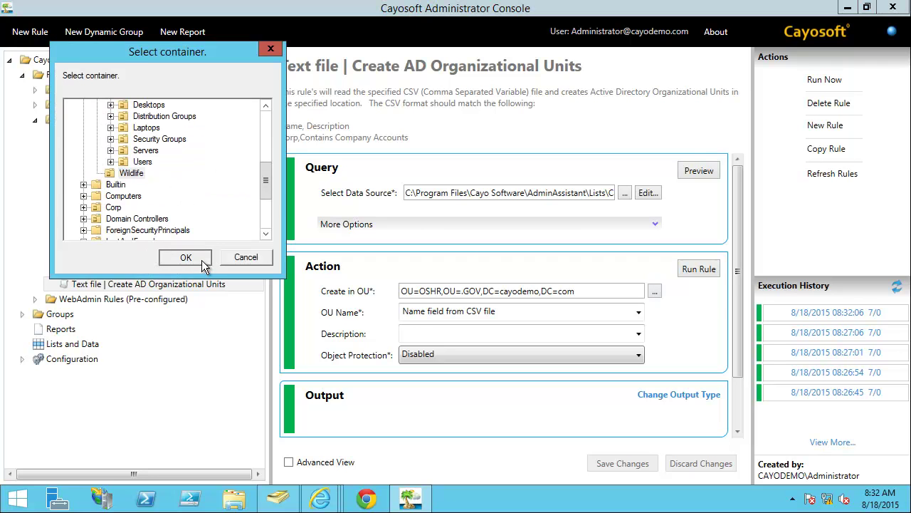
pyautogui.click(185, 257)
pyautogui.click(699, 269)
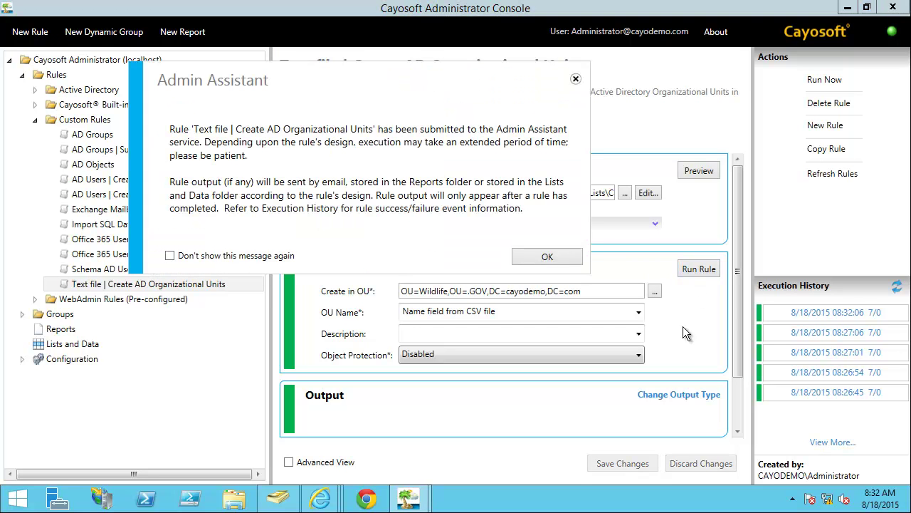
pyautogui.click(546, 254)
# Switch to Active Directory Users and Computers, refresh the Wildlife OU to check its new sub-OUs, and close the window
pyautogui.hotkey('alt', 'Tab')
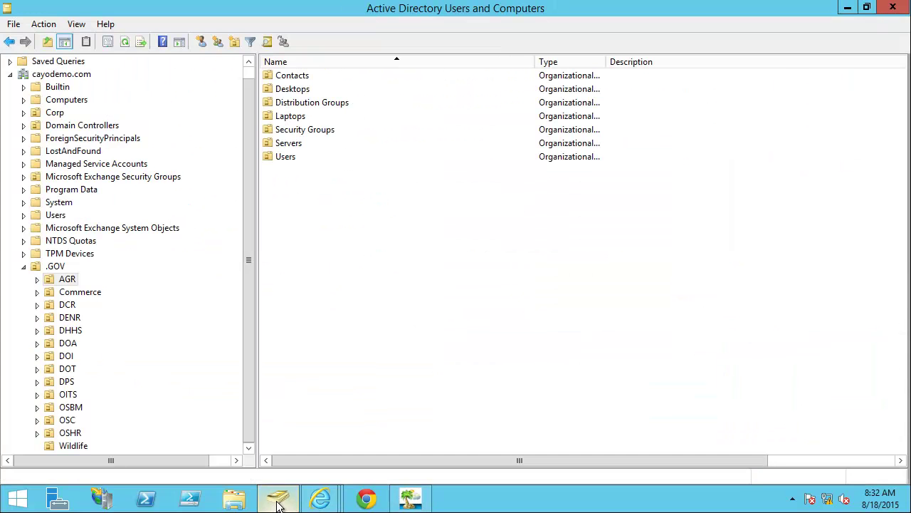
pyautogui.click(74, 445)
pyautogui.rightClick(366, 224)
pyautogui.click(432, 306)
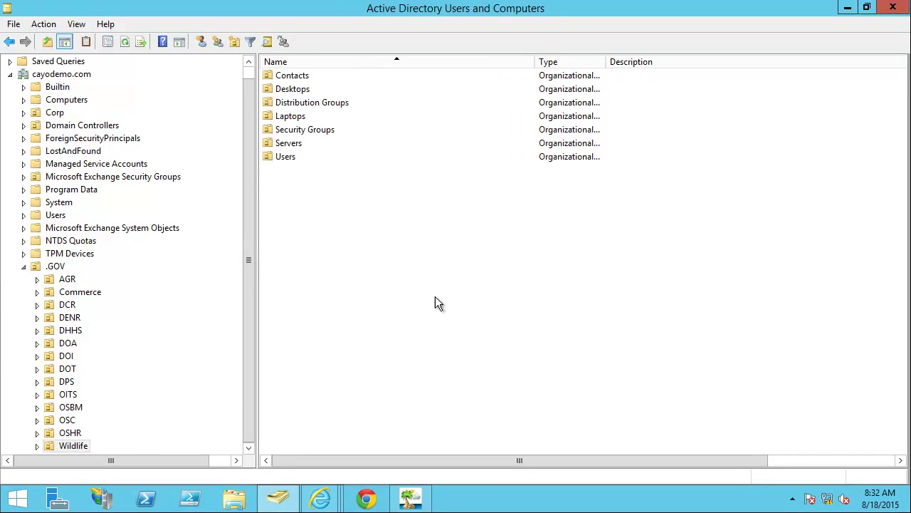
pyautogui.click(893, 7)
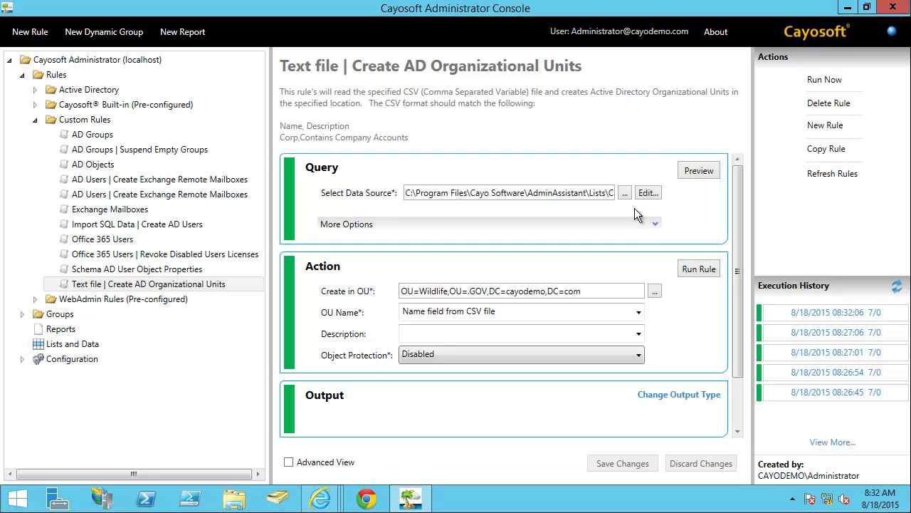
# Clear the rule's data source and draft a new CSV list with a Name column, discarding the draft
pyautogui.click(603, 194)
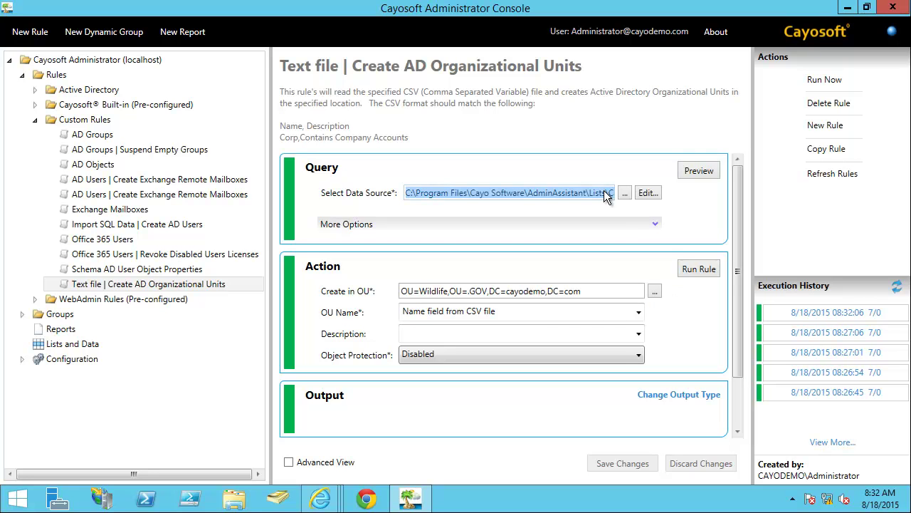
pyautogui.press('Delete')
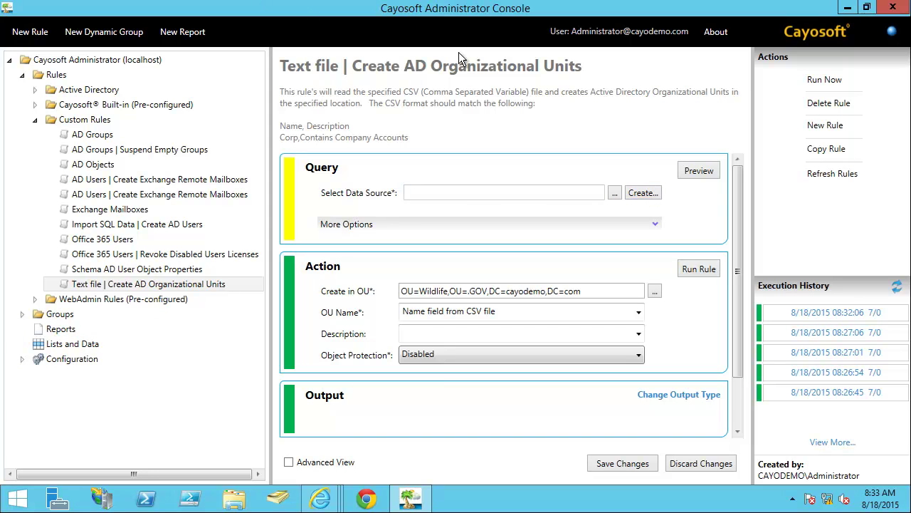
pyautogui.click(641, 193)
pyautogui.click(669, 158)
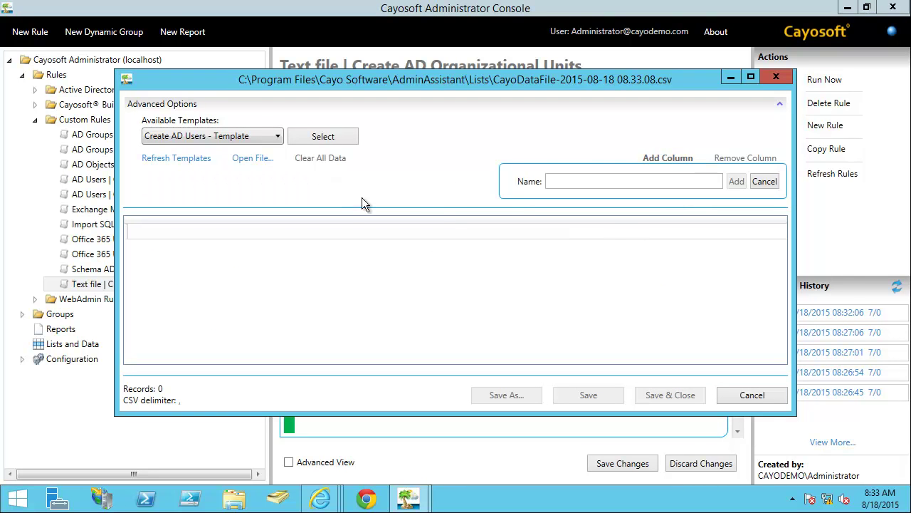
pyautogui.click(638, 183)
pyautogui.write('Name')
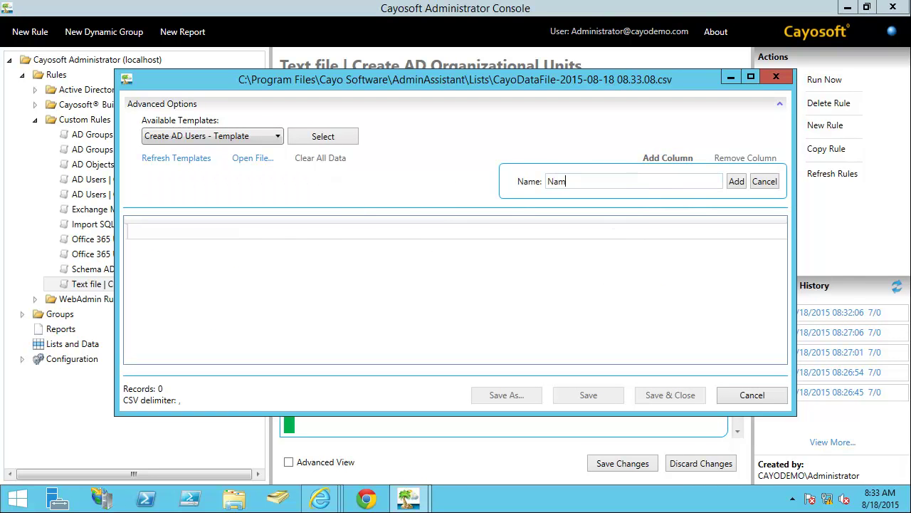
pyautogui.click(736, 182)
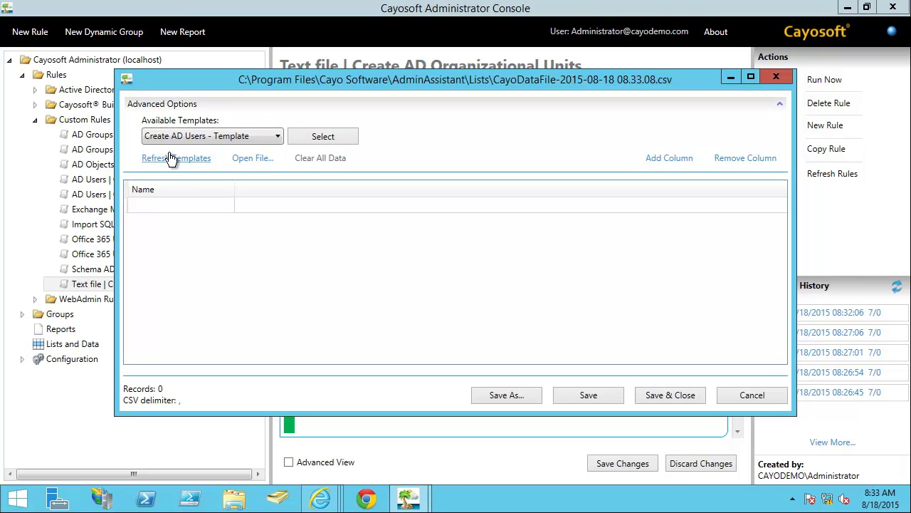
pyautogui.click(725, 396)
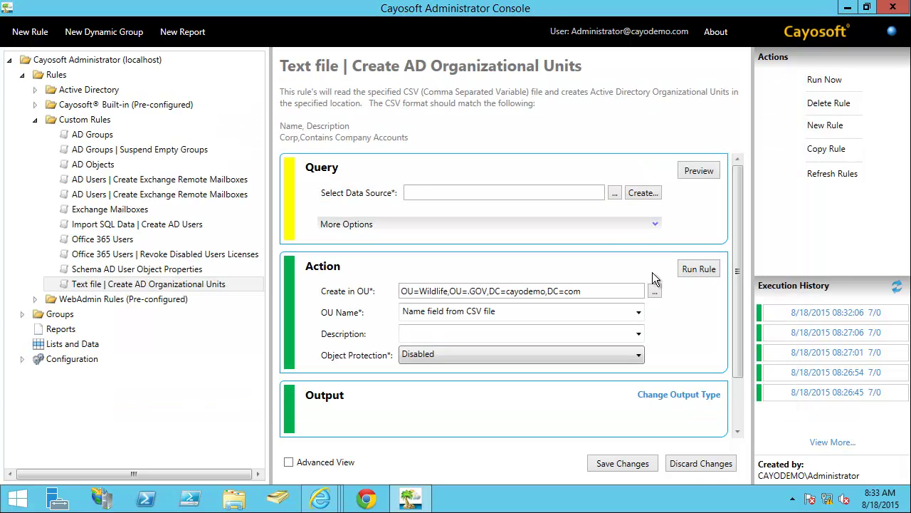
# View the Lists and Data files and select CayoDataFile-2015-08-18 08.19.13 as the data source of the Create AD Organizational Units rule
pyautogui.click(68, 344)
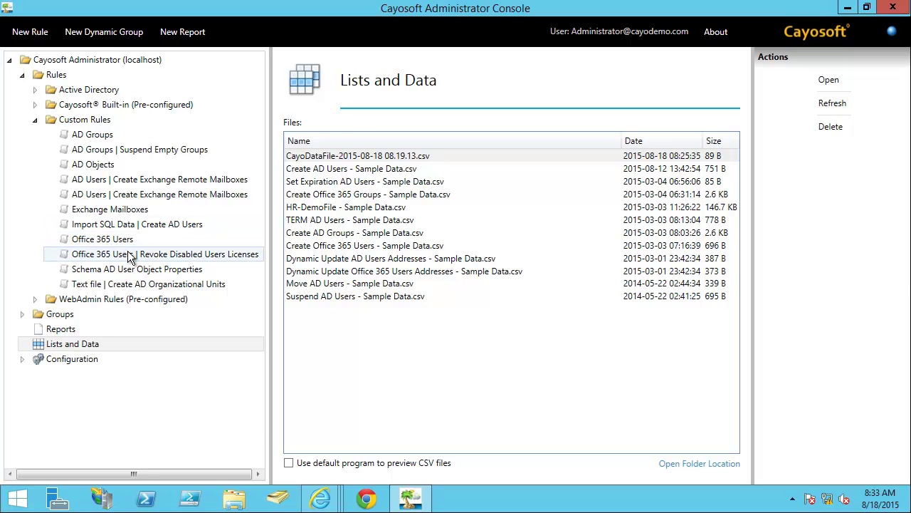
pyautogui.click(137, 285)
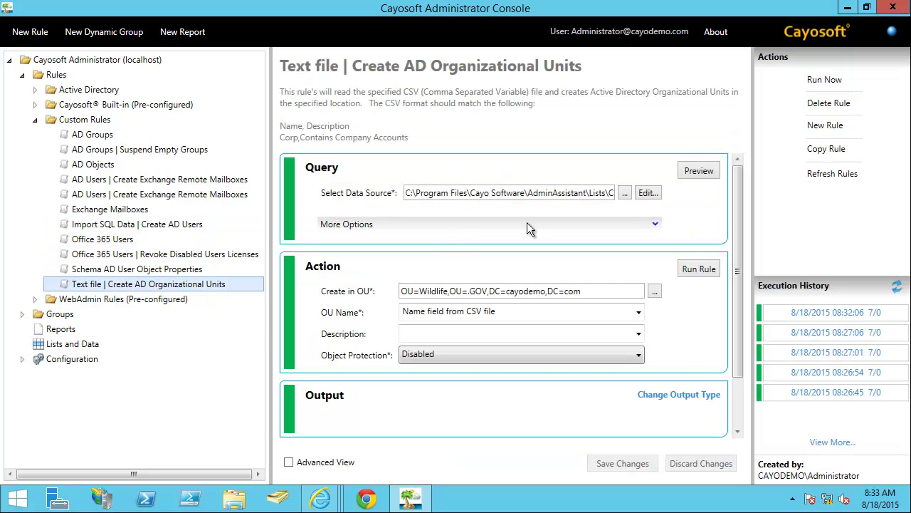
pyautogui.click(629, 193)
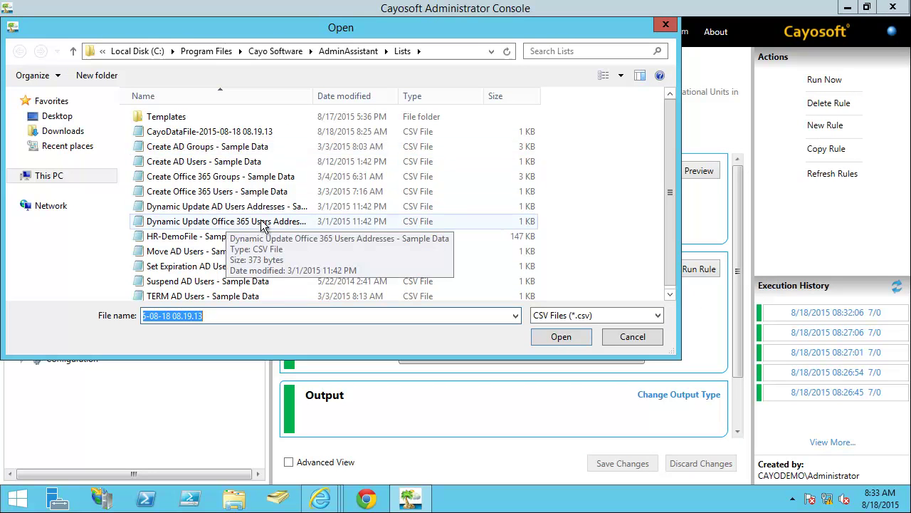
pyautogui.click(227, 133)
pyautogui.click(587, 337)
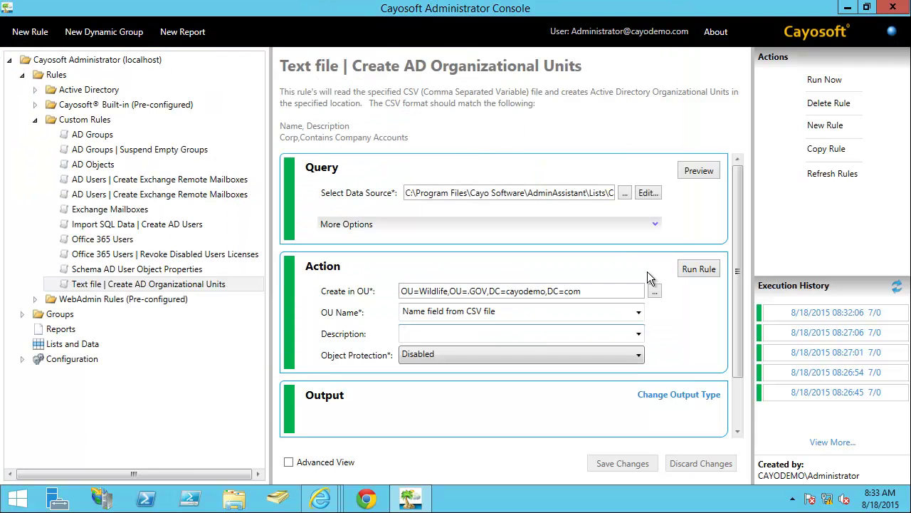
# Open the selected CSV data file to review its OU names and close it without changes
pyautogui.click(650, 193)
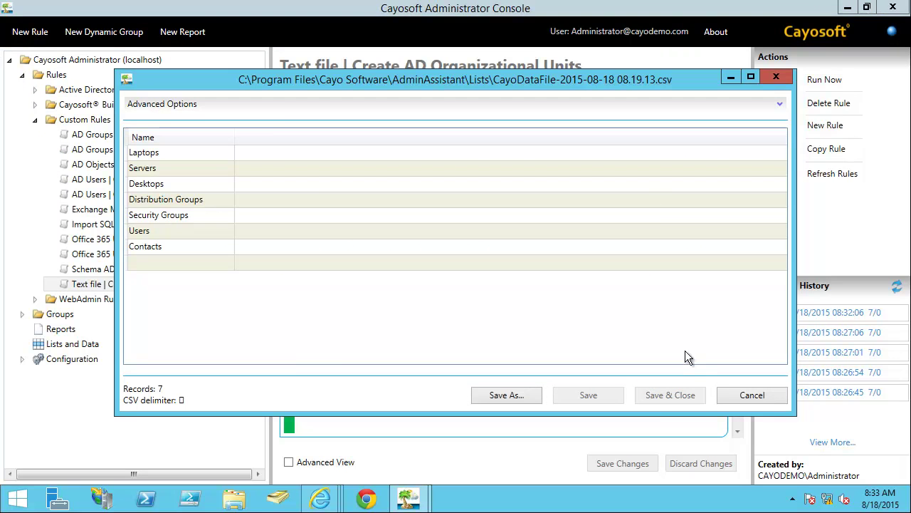
pyautogui.click(743, 397)
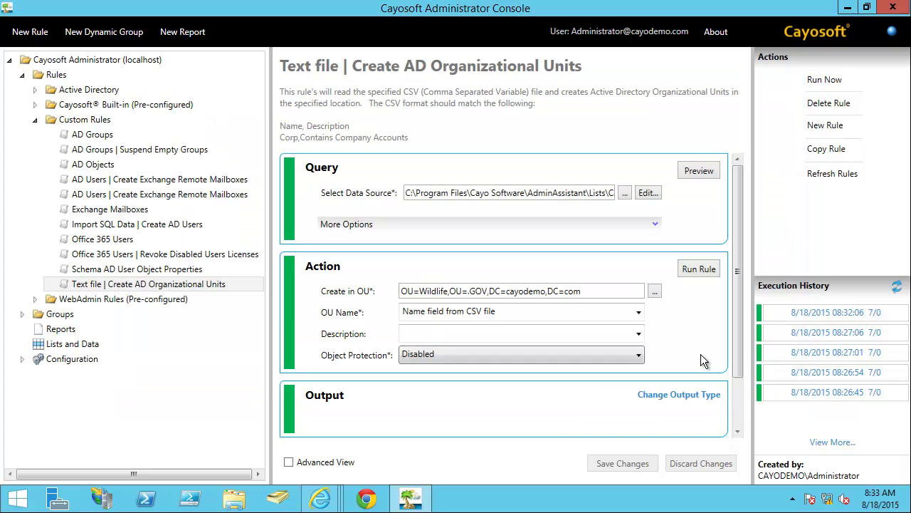